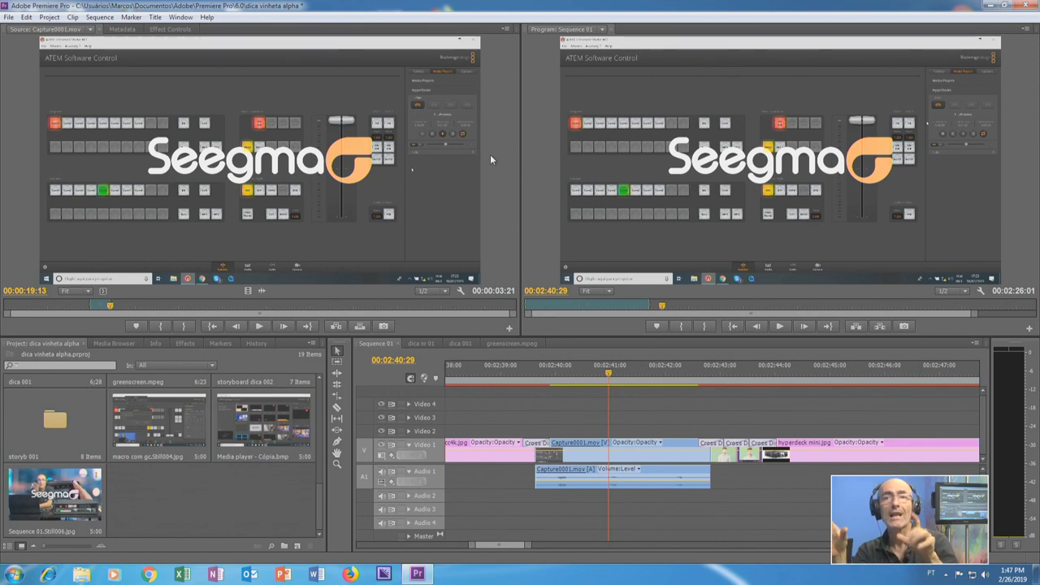
Create a new sequence named 'clipe de batidas' using the AVC-Intra 1080i preset.
{"action": "left_click", "coordinate": [11, 17]}
{"action": "mouse_move", "coordinate": [24, 17]}
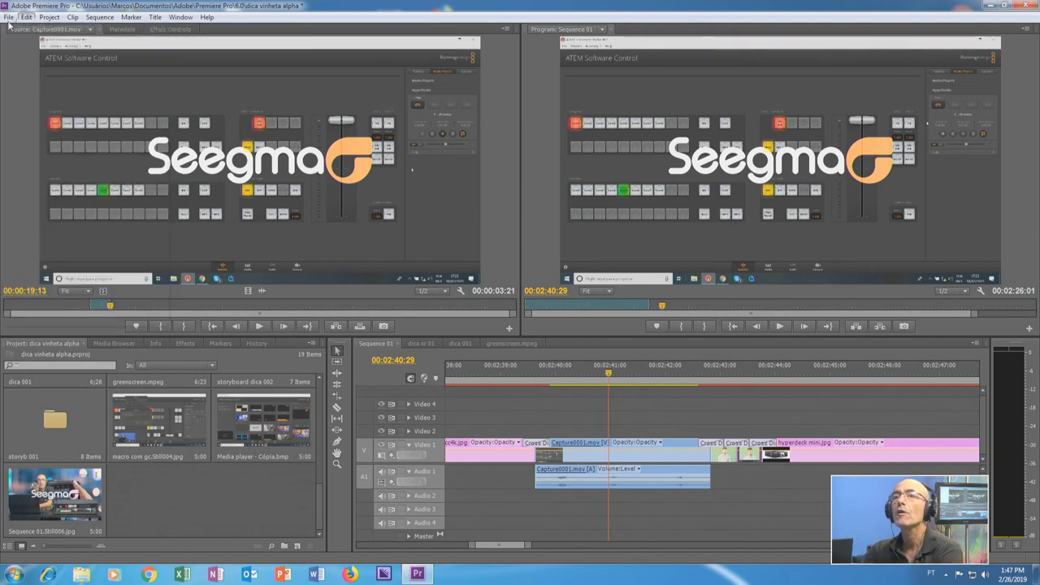
{"action": "mouse_move", "coordinate": [106, 32]}
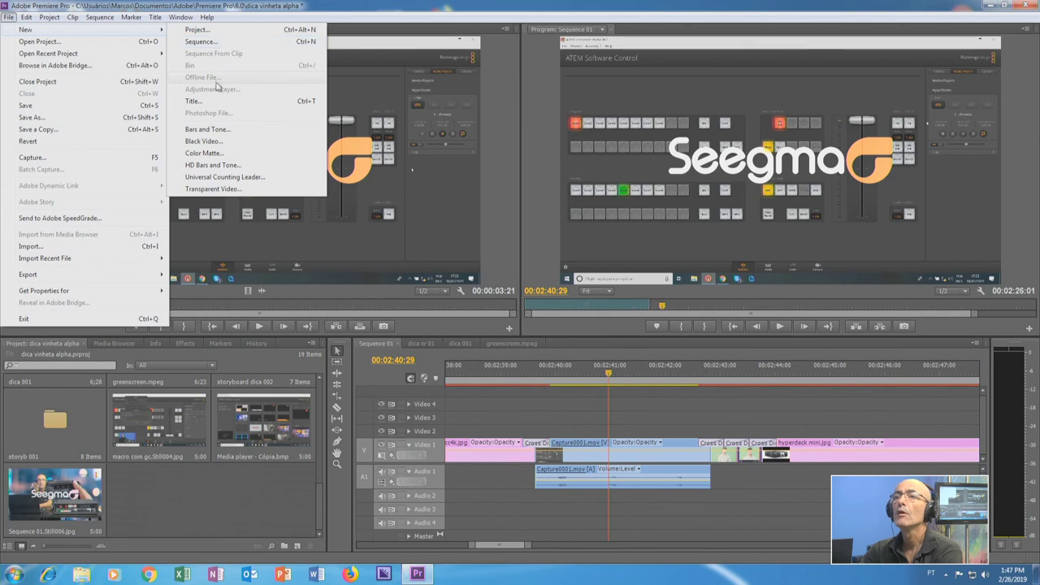
{"action": "left_click", "coordinate": [202, 42]}
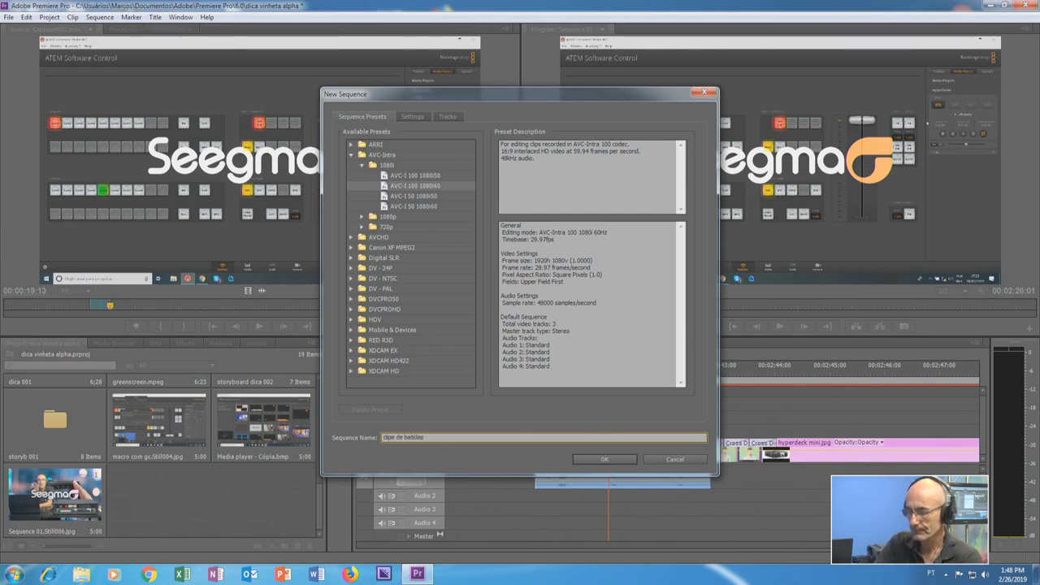
{"action": "key", "text": "Return"}
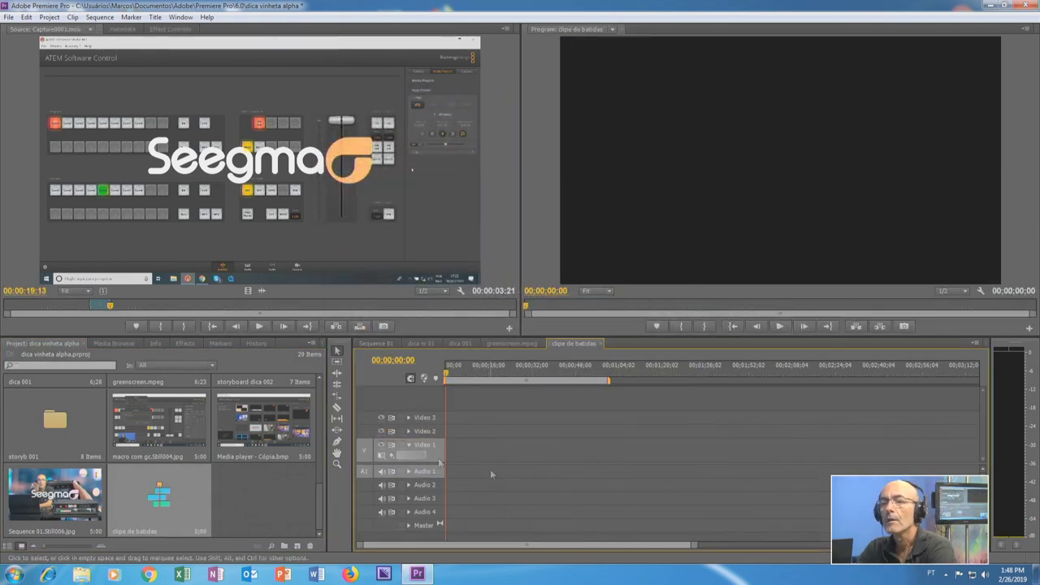
Place the Deep Purple 'Smoke On The Water' backing track on Audio 2 at 00:00.
{"action": "scroll", "coordinate": [317, 504], "scroll_direction": "up", "scroll_amount": 2}
{"action": "scroll", "coordinate": [321, 492], "scroll_direction": "up", "scroll_amount": 2}
{"action": "scroll", "coordinate": [325, 480], "scroll_direction": "up", "scroll_amount": 2}
{"action": "scroll", "coordinate": [329, 463], "scroll_direction": "up", "scroll_amount": 2}
{"action": "left_click", "coordinate": [261, 464]}
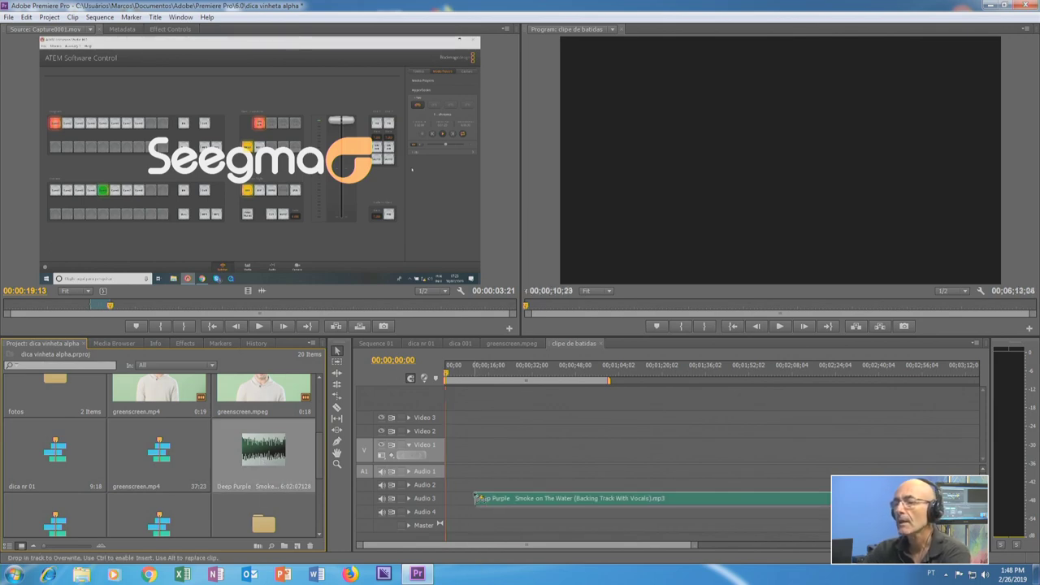
{"action": "left_click_drag", "start_coordinate": [481, 540], "coordinate": [459, 486]}
Expand Audio 2 and play the music briefly from about 32 seconds.
{"action": "left_click", "coordinate": [409, 485]}
{"action": "left_click", "coordinate": [533, 364]}
{"action": "key", "text": "space"}
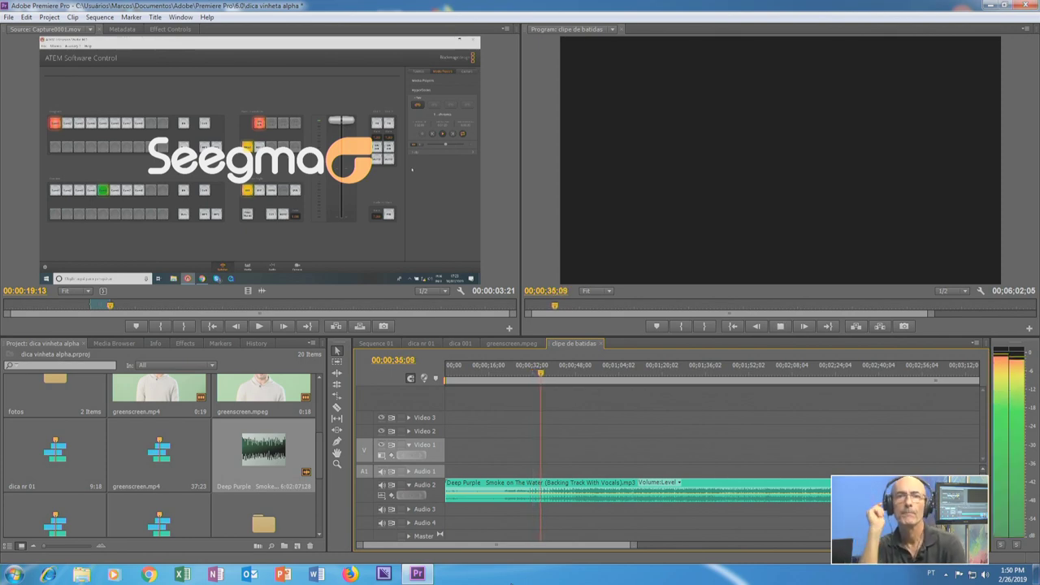
{"action": "key", "text": "space"}
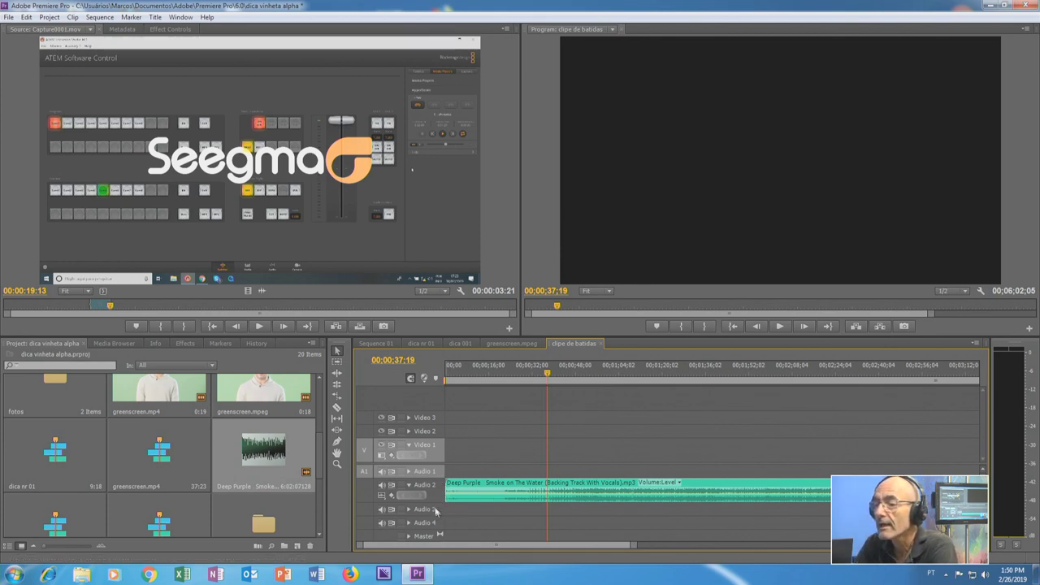
Enlarge the Audio 2 track height and zoom the timeline in around the playhead.
{"action": "left_click_drag", "start_coordinate": [435, 501], "coordinate": [435, 536]}
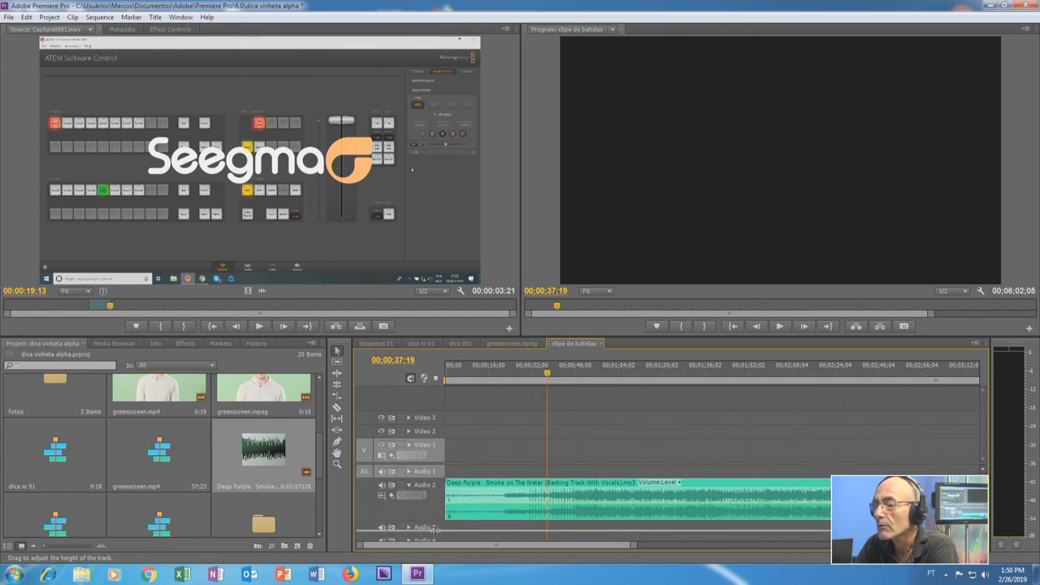
{"action": "left_click_drag", "start_coordinate": [634, 547], "coordinate": [655, 547]}
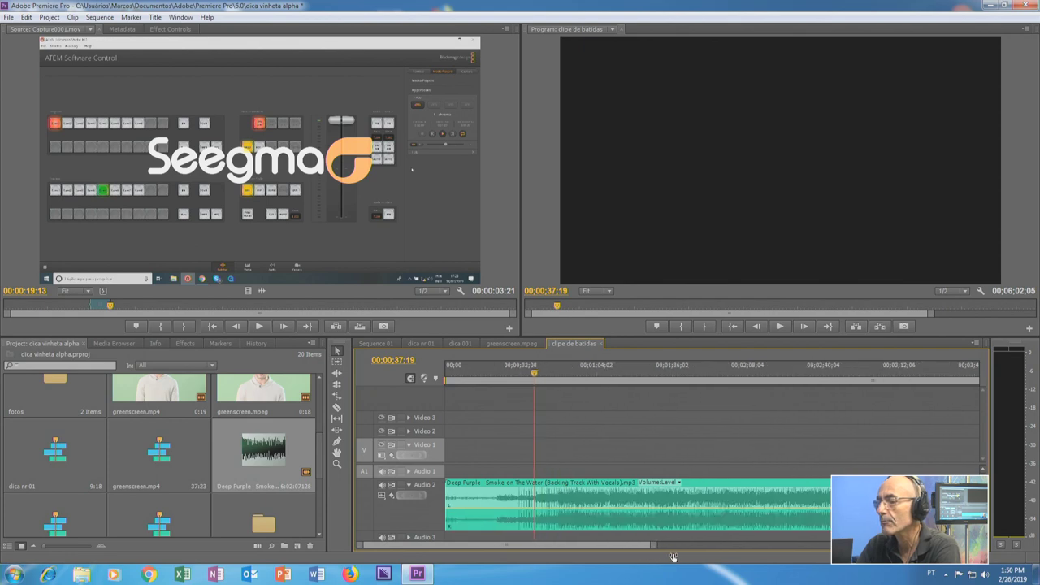
{"action": "key", "text": "="}
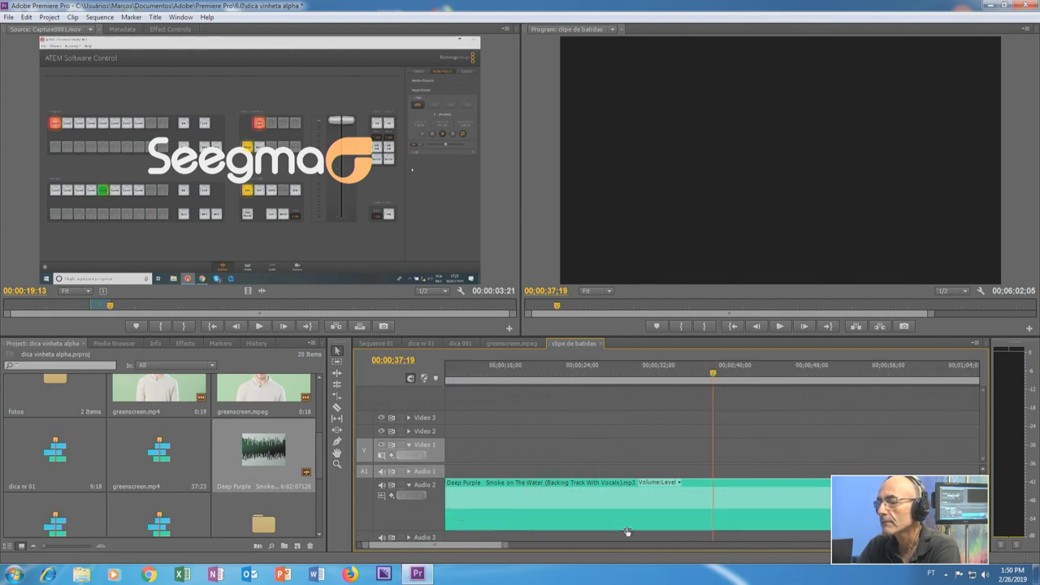
{"action": "scroll", "coordinate": [630, 532], "scroll_direction": "down", "scroll_amount": 2}
Play the music from about 29 seconds and stop at 31 seconds.
{"action": "left_click", "coordinate": [651, 373]}
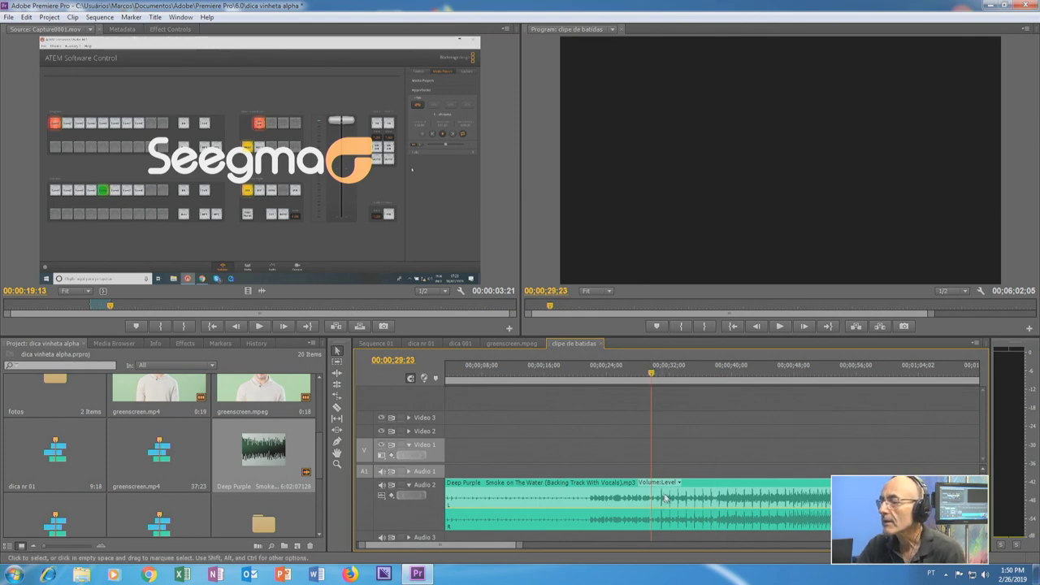
{"action": "key", "text": "space"}
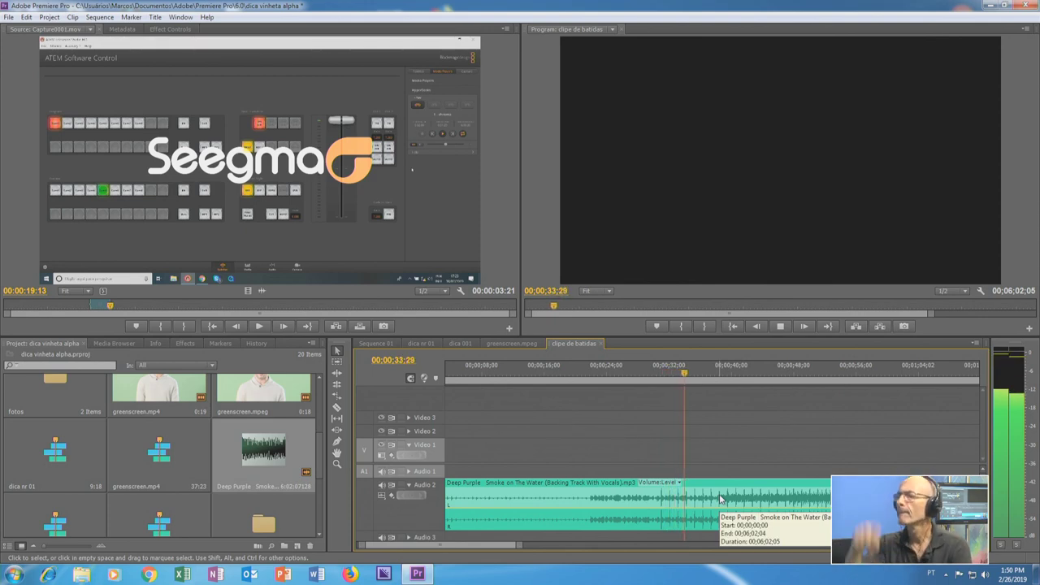
{"action": "left_click", "coordinate": [659, 370]}
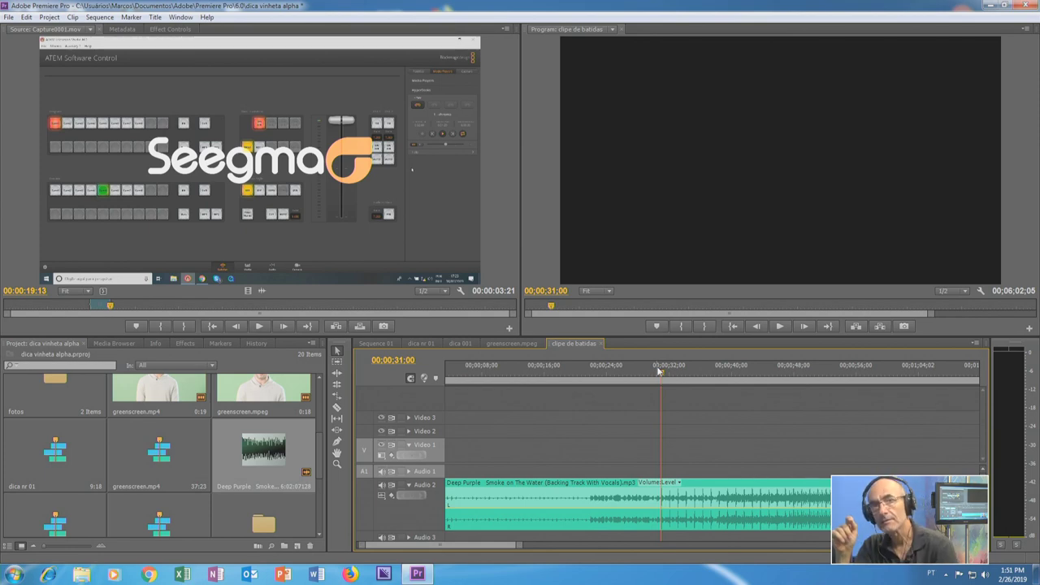
Play the music and add markers with M on the beats from 00:00:31 to 00:00:45.
{"action": "key", "text": "equal"}
{"action": "key", "text": "space"}
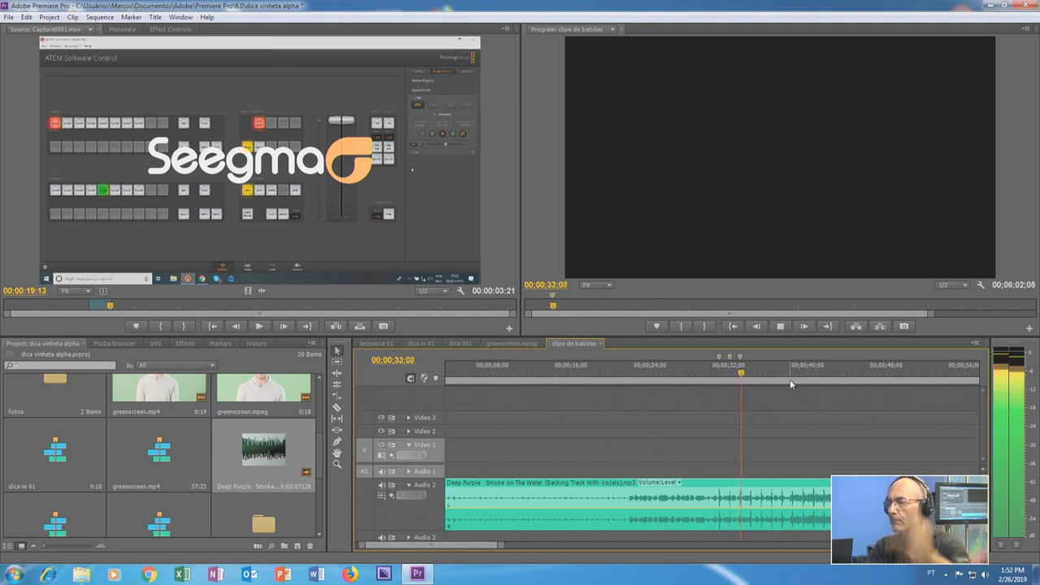
{"action": "key", "text": "m"}
{"action": "key", "text": "m"}
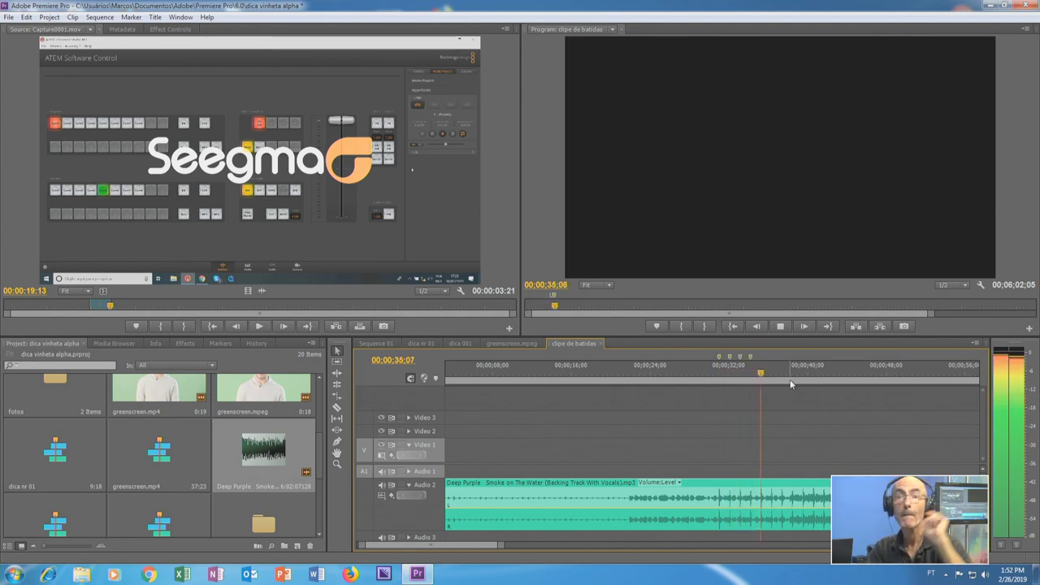
{"action": "key", "text": "m"}
{"action": "key", "text": "m"}
{"action": "key", "text": "m"}
{"action": "key", "text": "m"}
{"action": "key", "text": "m"}
{"action": "key", "text": "m"}
{"action": "key", "text": "m"}
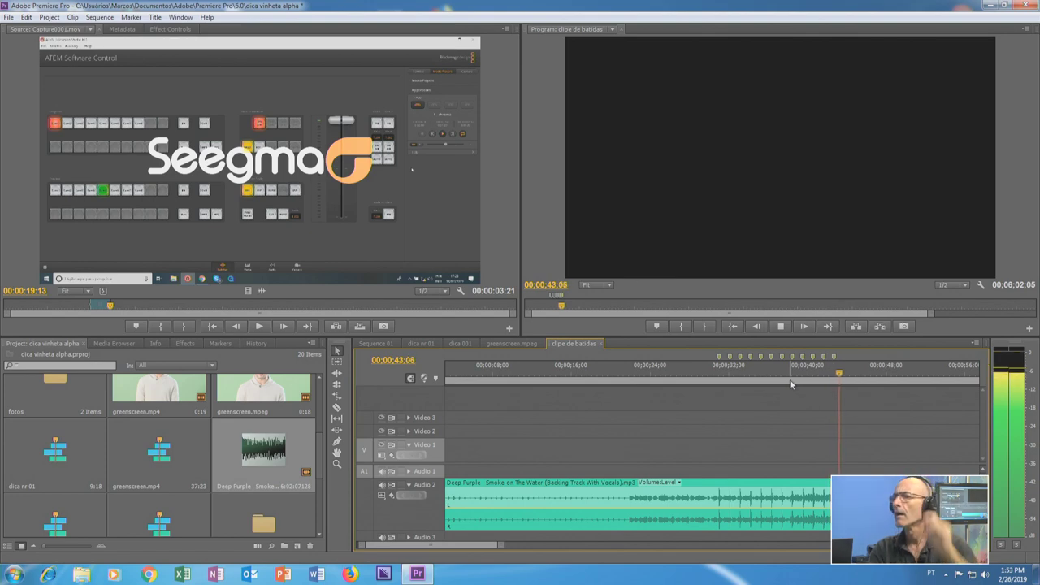
{"action": "key", "text": "m"}
{"action": "key", "text": "m"}
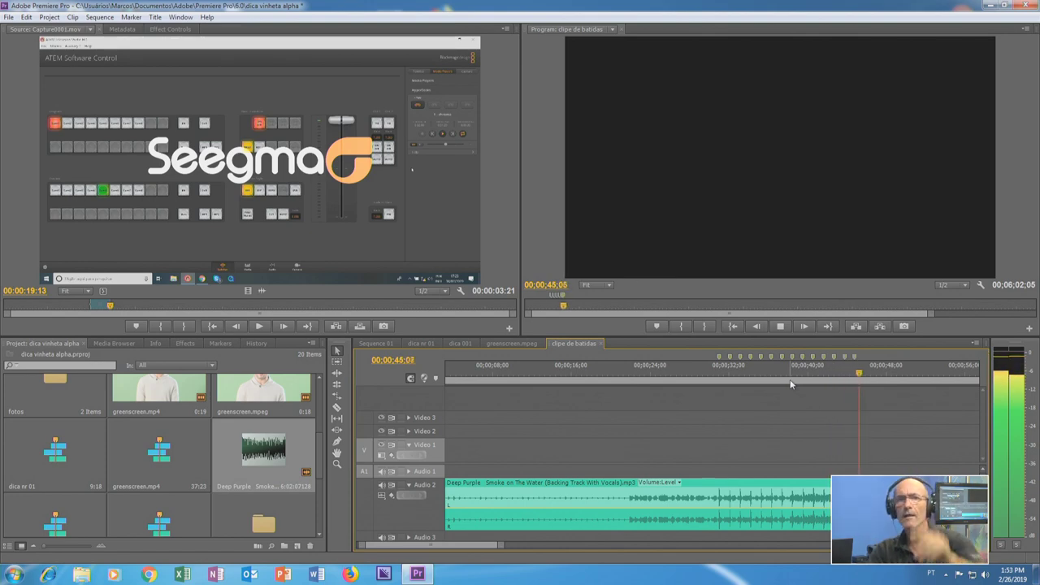
{"action": "key", "text": "space"}
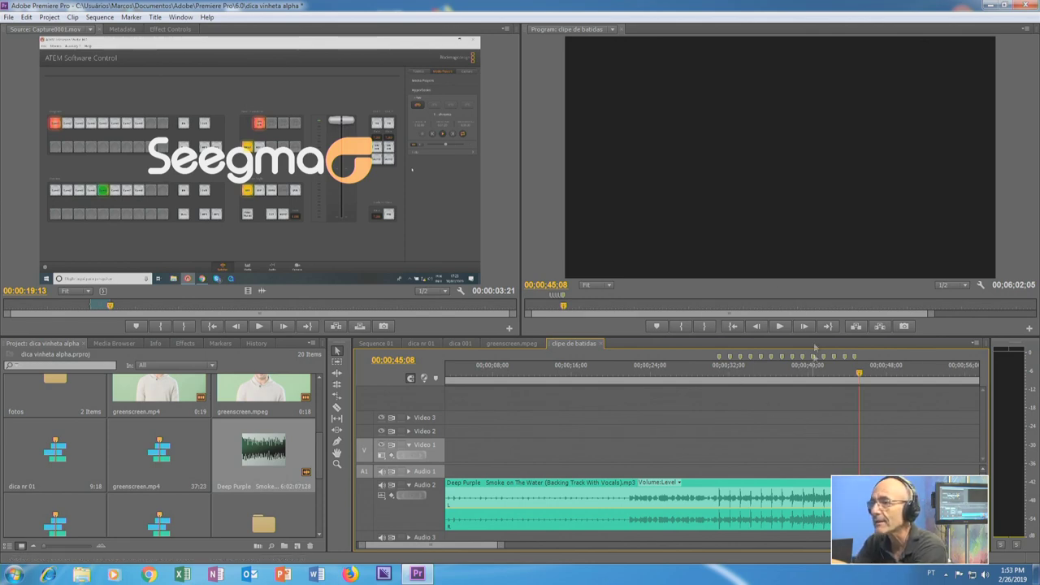
Return the playhead to 00:00:31:00.
{"action": "left_click_drag", "start_coordinate": [708, 377], "coordinate": [718, 374]}
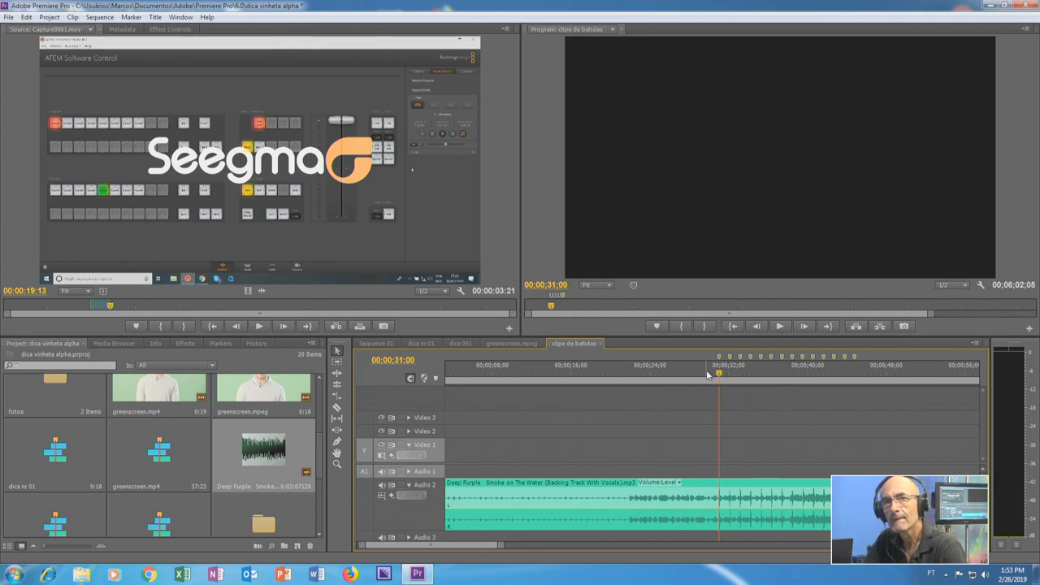
{"action": "key", "text": "space"}
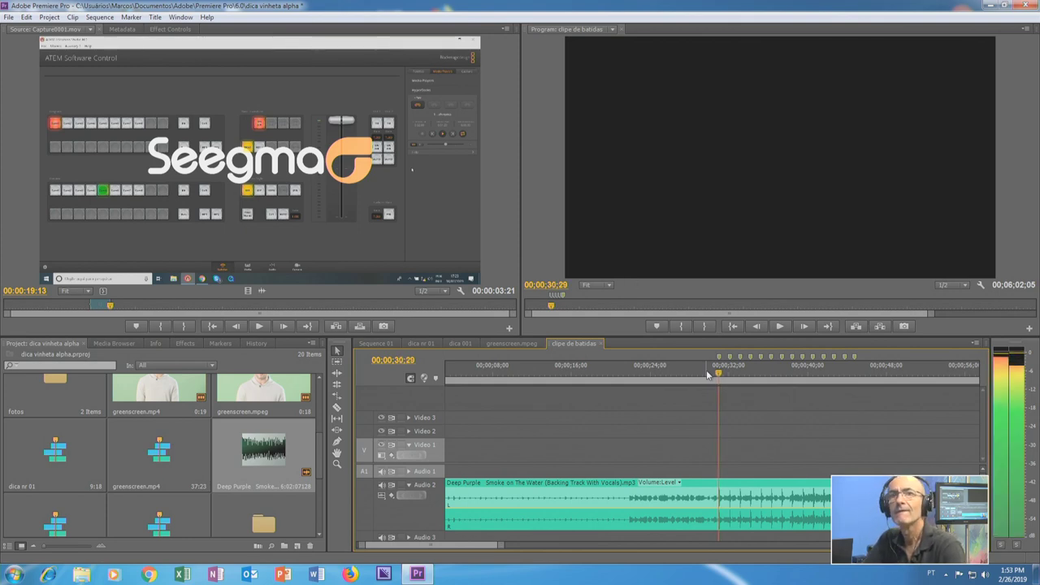
{"action": "key", "text": "Left"}
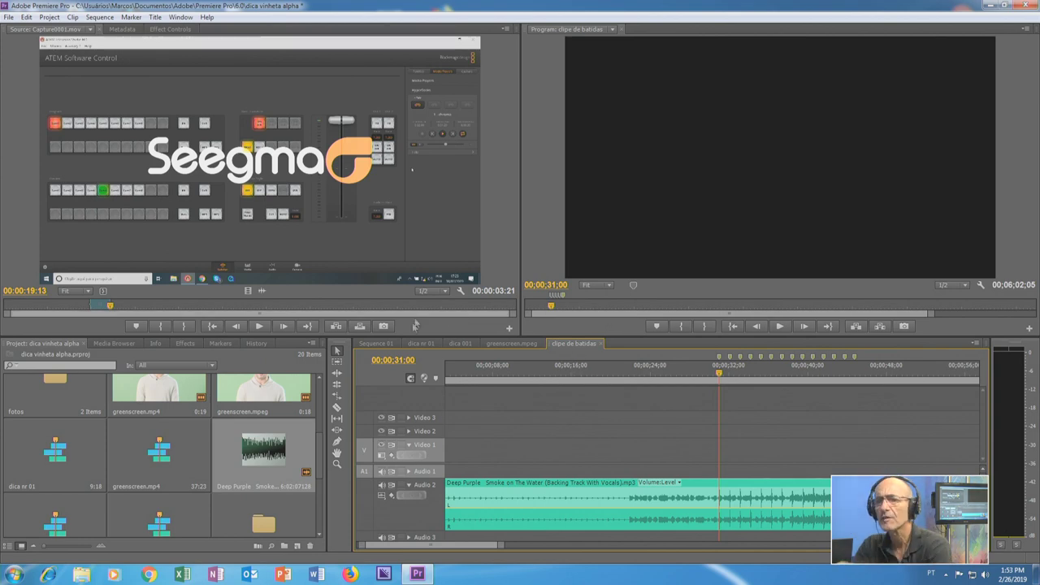
In the fotos bin list view, select all 13 photos from alphachannel.jpg to ursa2.jpg.
{"action": "mouse_move", "coordinate": [319, 459]}
{"action": "left_mouse_down"}
{"action": "mouse_move", "coordinate": [318, 501]}
{"action": "mouse_move", "coordinate": [316, 452]}
{"action": "left_mouse_up"}
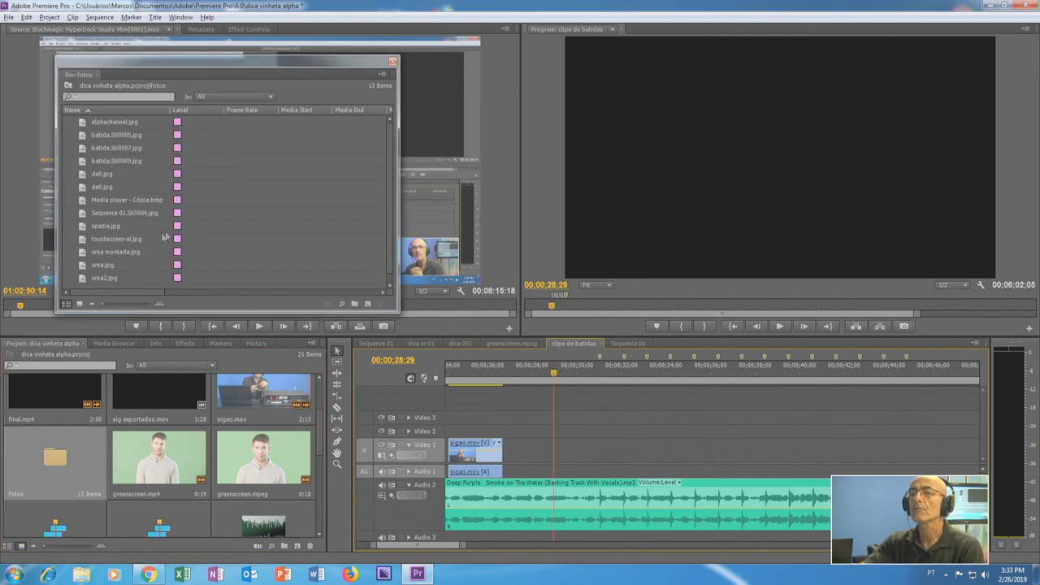
{"action": "left_click", "coordinate": [81, 304]}
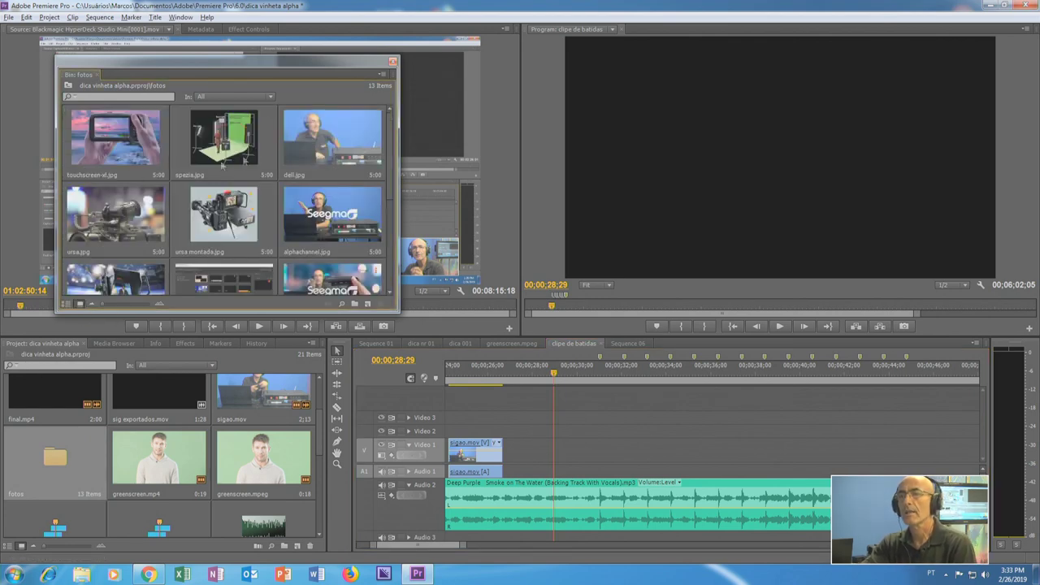
{"action": "left_click", "coordinate": [67, 304]}
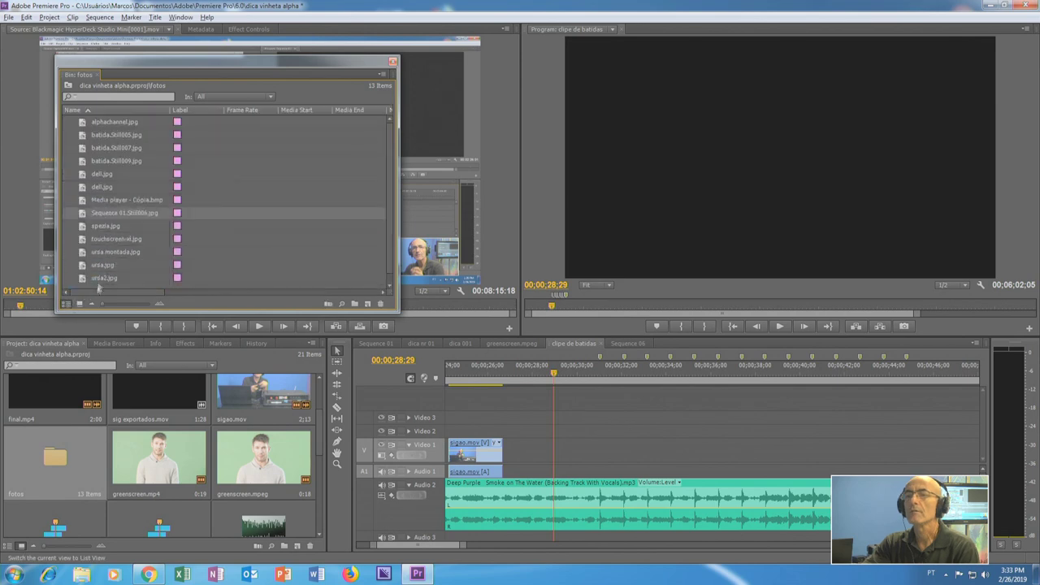
{"action": "left_click", "coordinate": [101, 123]}
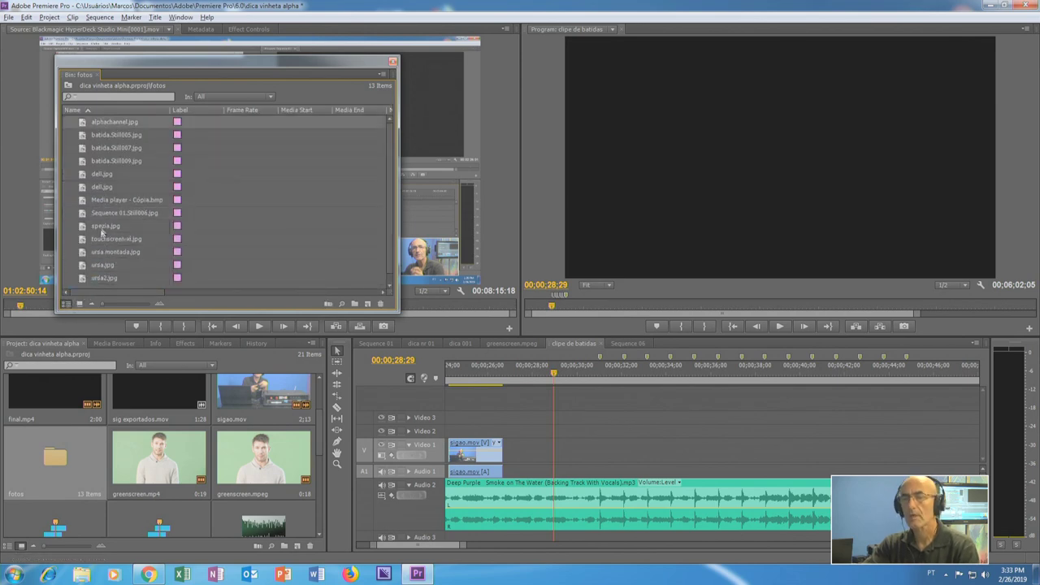
{"action": "left_click", "coordinate": [95, 280], "text": "shift"}
Play the sequence and scrub the playhead back to 00;00;30;29.
{"action": "left_click", "coordinate": [549, 373]}
{"action": "key", "text": "space"}
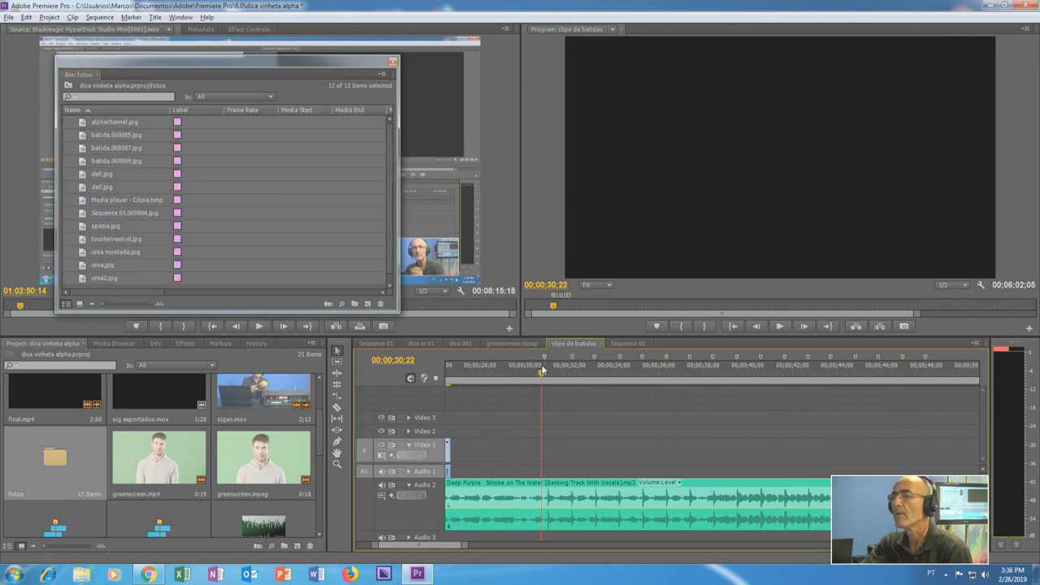
{"action": "left_click_drag", "start_coordinate": [549, 373], "coordinate": [547, 369]}
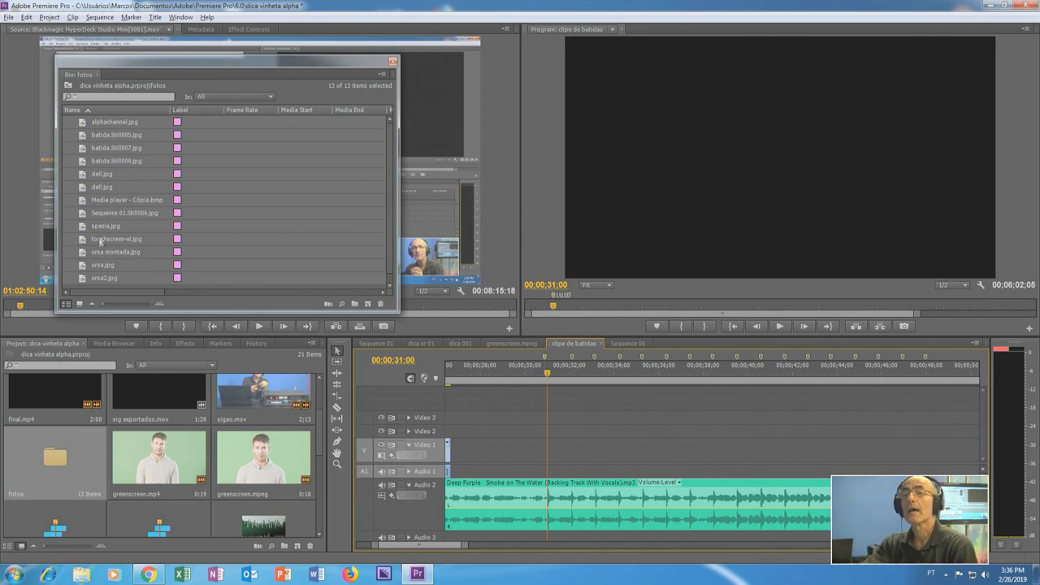
{"action": "left_click", "coordinate": [383, 75]}
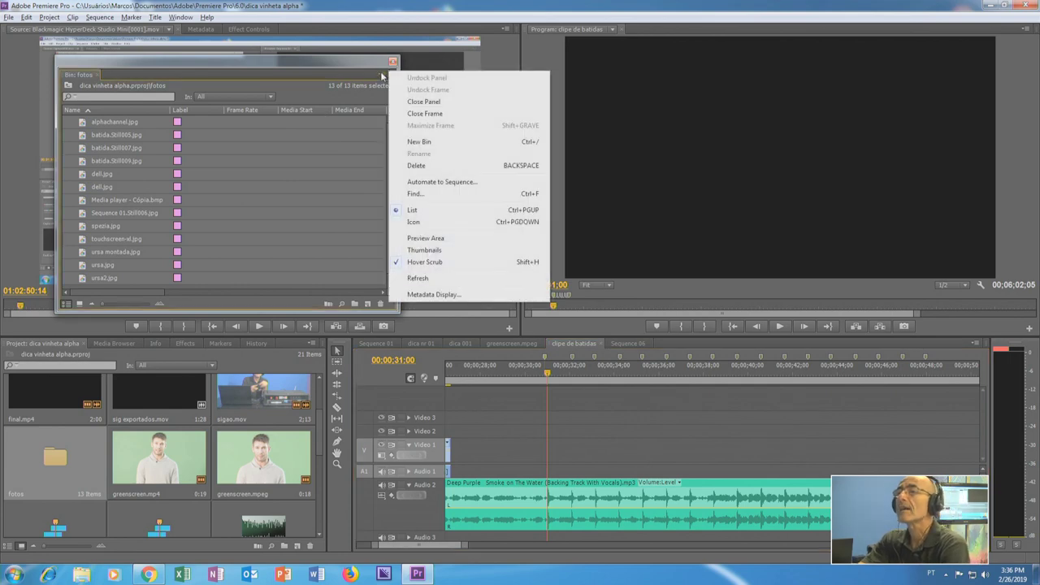
Run Automate to Sequence with Selection Order, At Unnumbered Markers placement and Overlay Edit.
{"action": "left_click", "coordinate": [433, 182]}
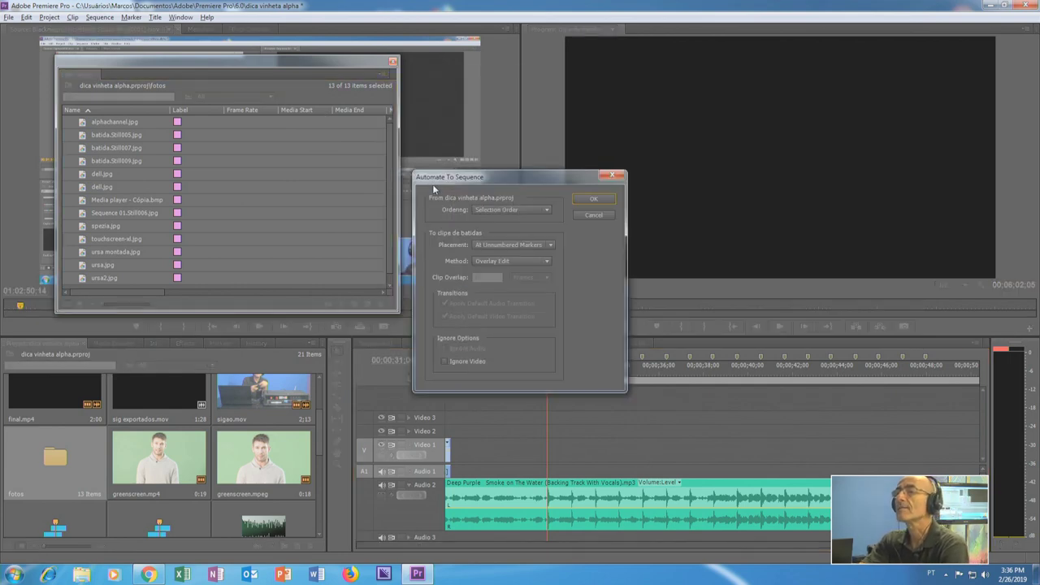
{"action": "left_click", "coordinate": [547, 212]}
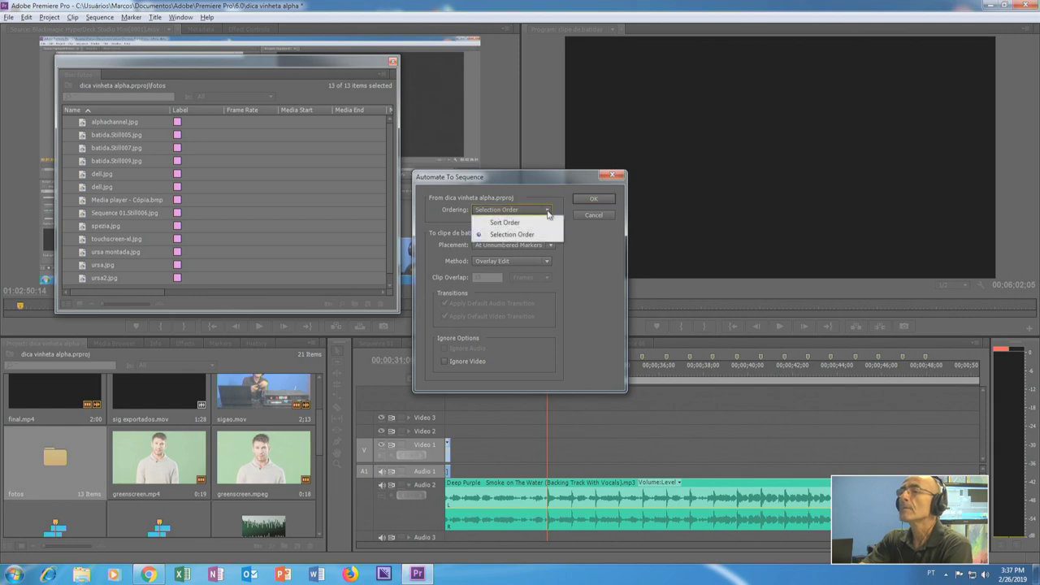
{"action": "left_click", "coordinate": [535, 235]}
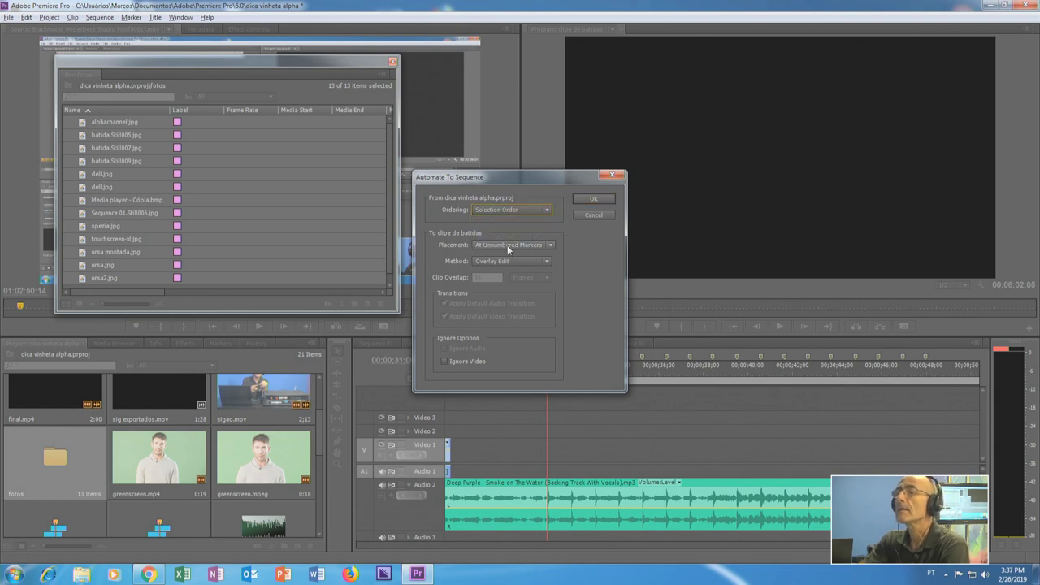
{"action": "left_click", "coordinate": [540, 245]}
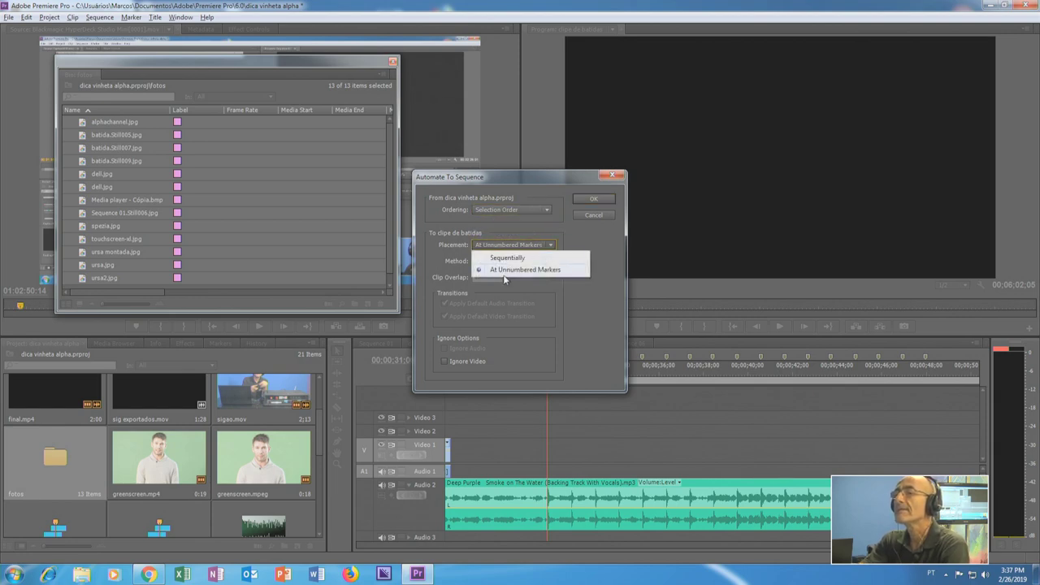
{"action": "left_click", "coordinate": [566, 272]}
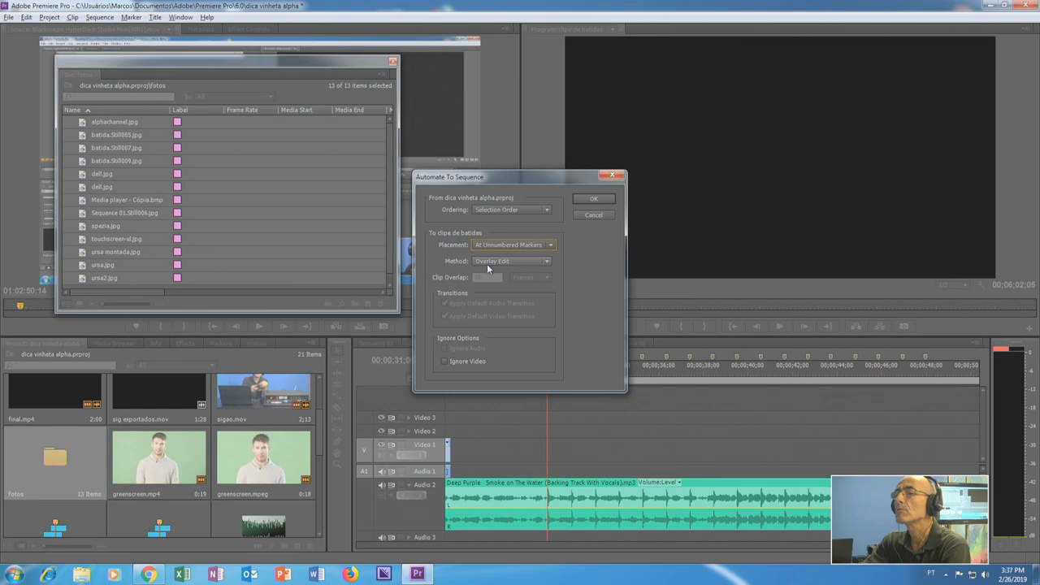
{"action": "left_click", "coordinate": [547, 261]}
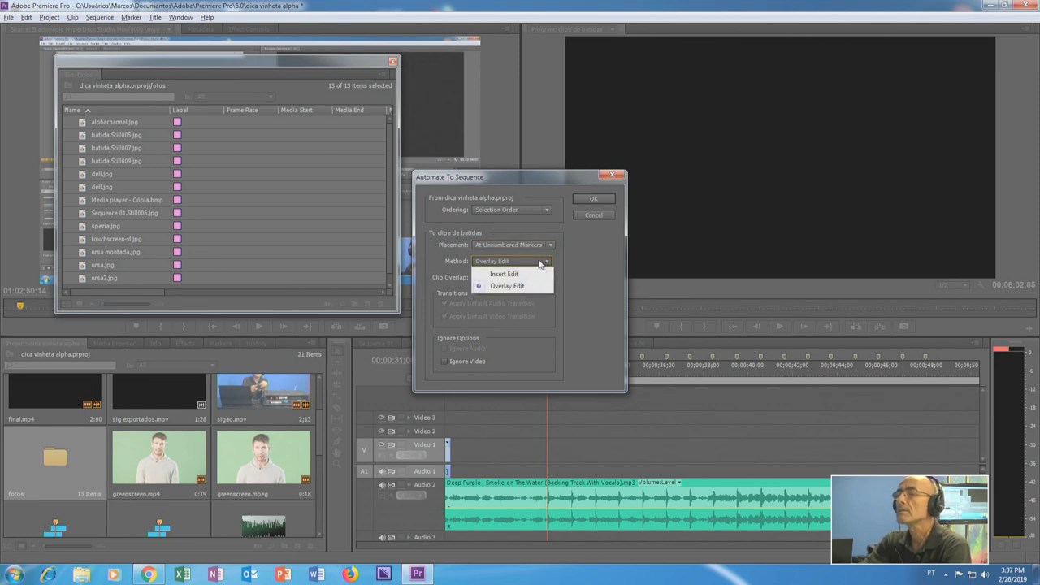
{"action": "left_click", "coordinate": [577, 256]}
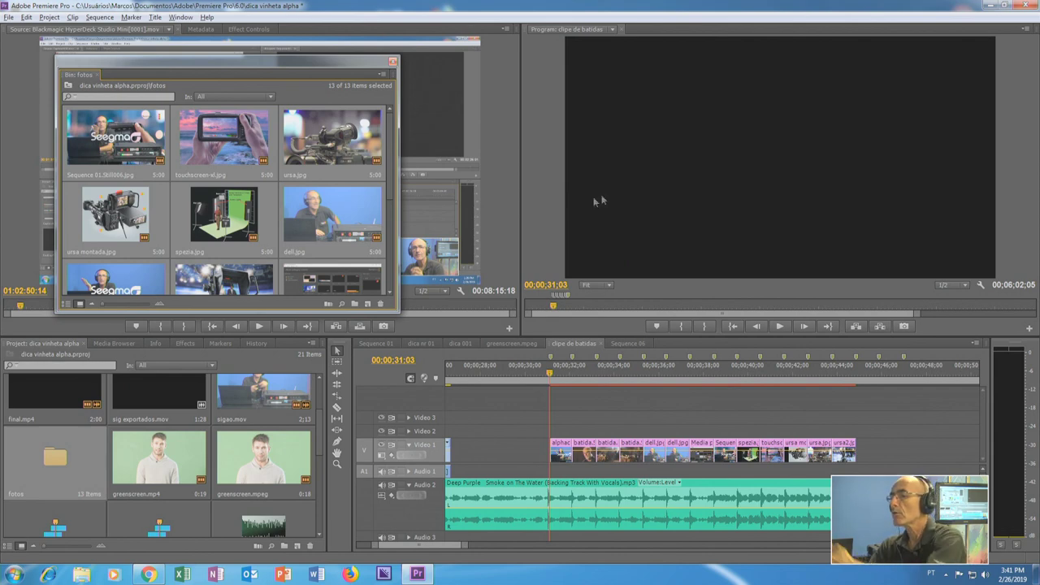
Play the sequence from 00;00;30;08 to preview the photos switching on the beats.
{"action": "left_click", "coordinate": [531, 369]}
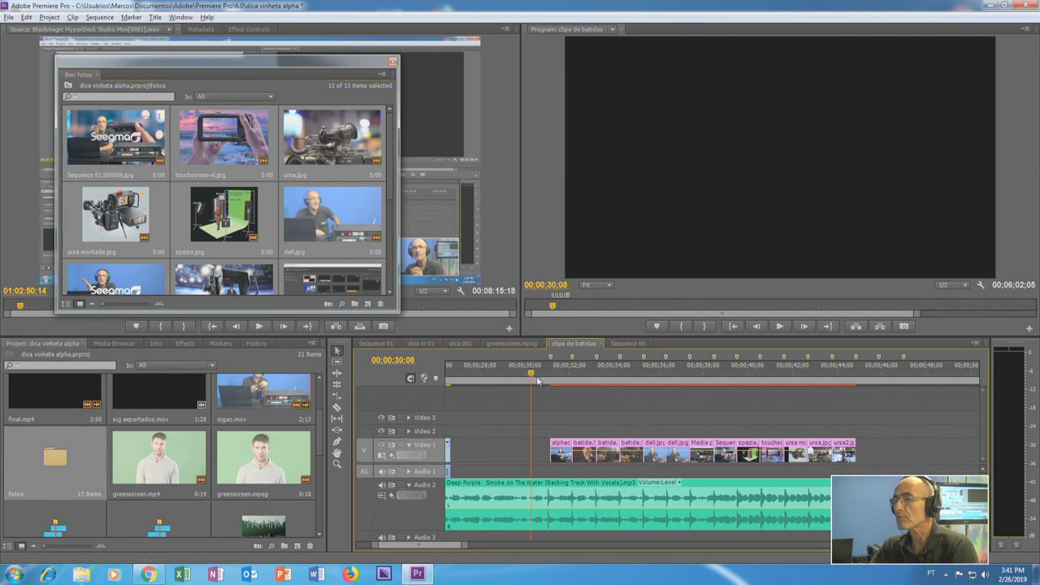
{"action": "key", "text": "space"}
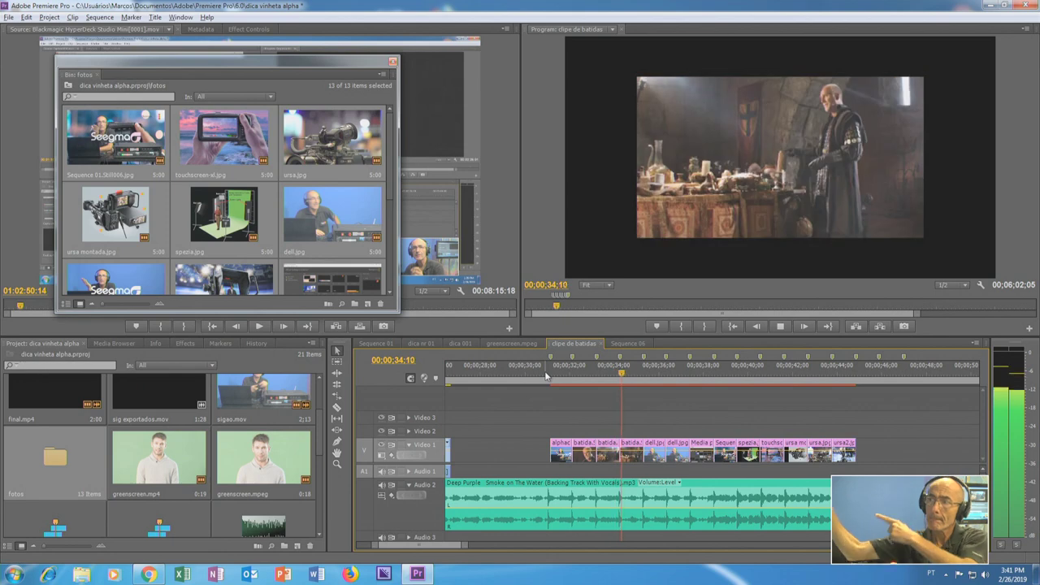
{"action": "key", "text": "space"}
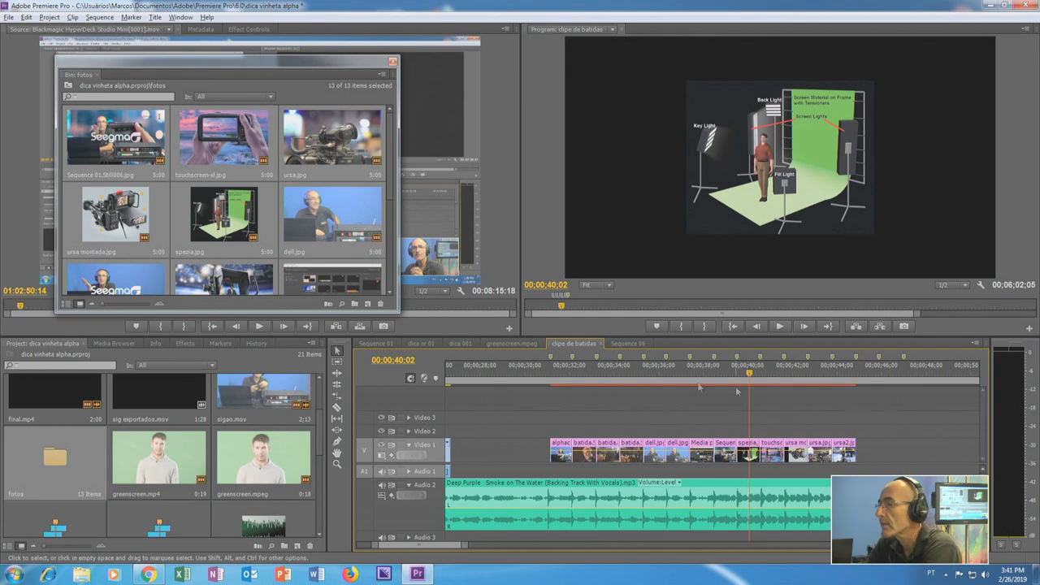
Check frames at 00;00;31;16 and 00;00;32;16, then bring up the second photo's context menu.
{"action": "left_click", "coordinate": [588, 375]}
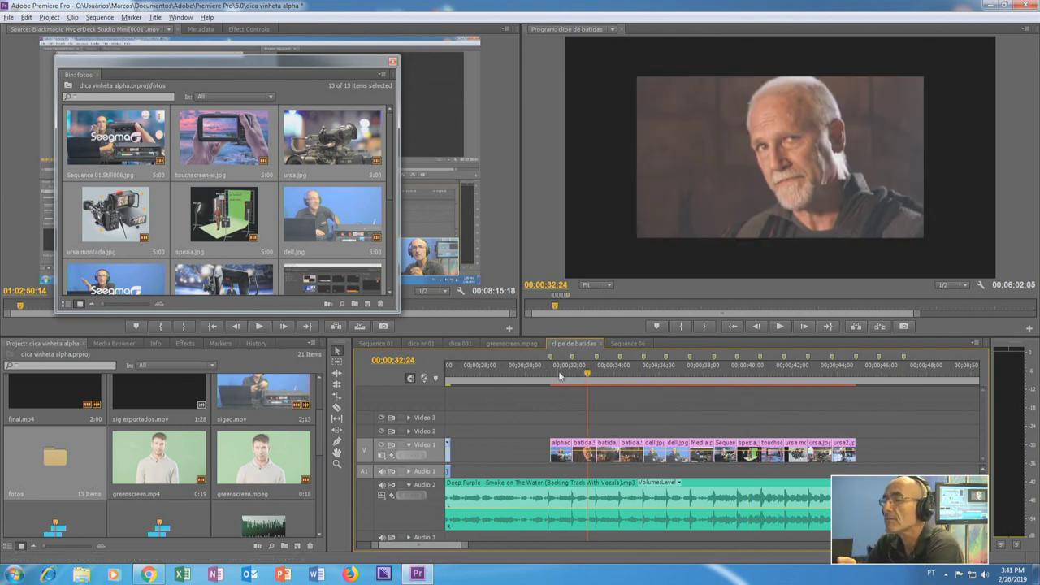
{"action": "left_click", "coordinate": [560, 374]}
{"action": "left_click", "coordinate": [581, 372]}
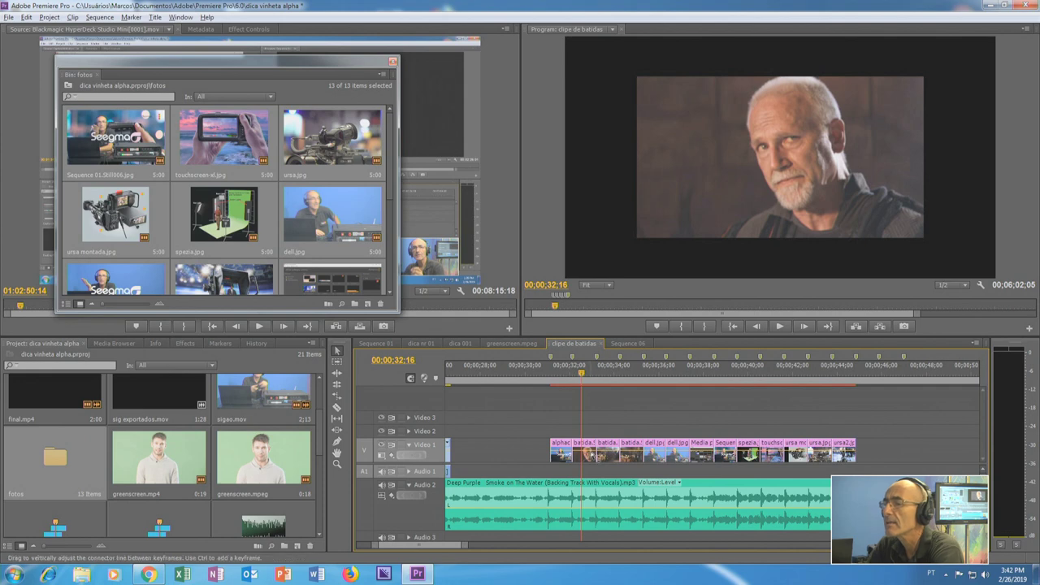
{"action": "right_click", "coordinate": [587, 460]}
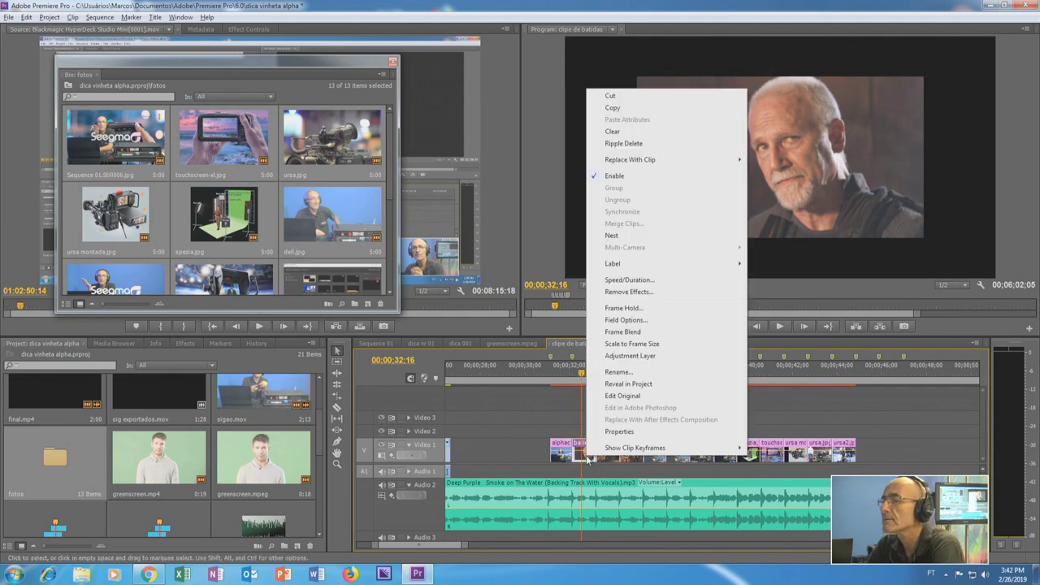
Apply Scale to Frame Size to the second photo on Video 1.
{"action": "mouse_move", "coordinate": [596, 452]}
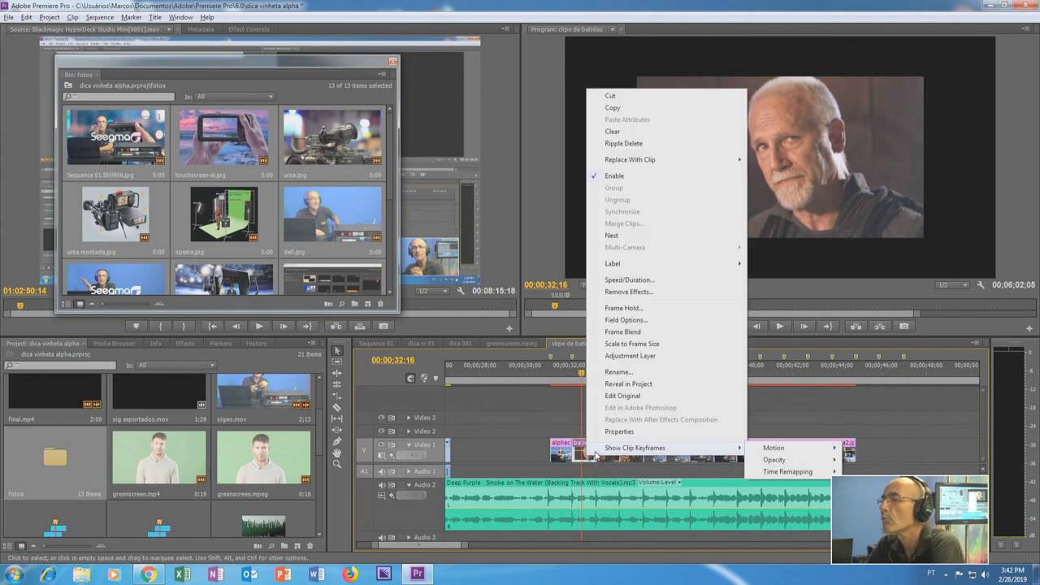
{"action": "left_click", "coordinate": [622, 344]}
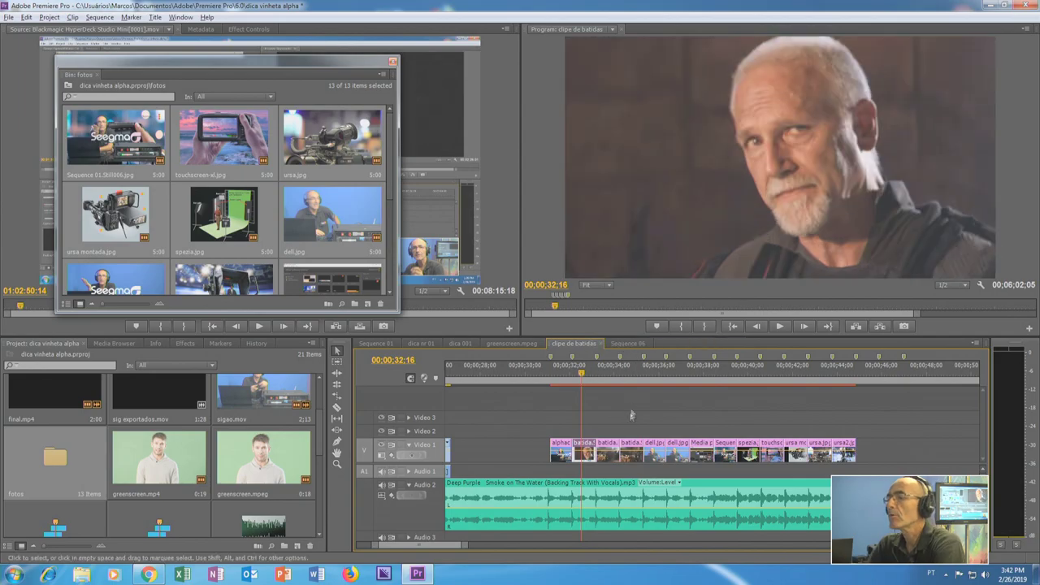